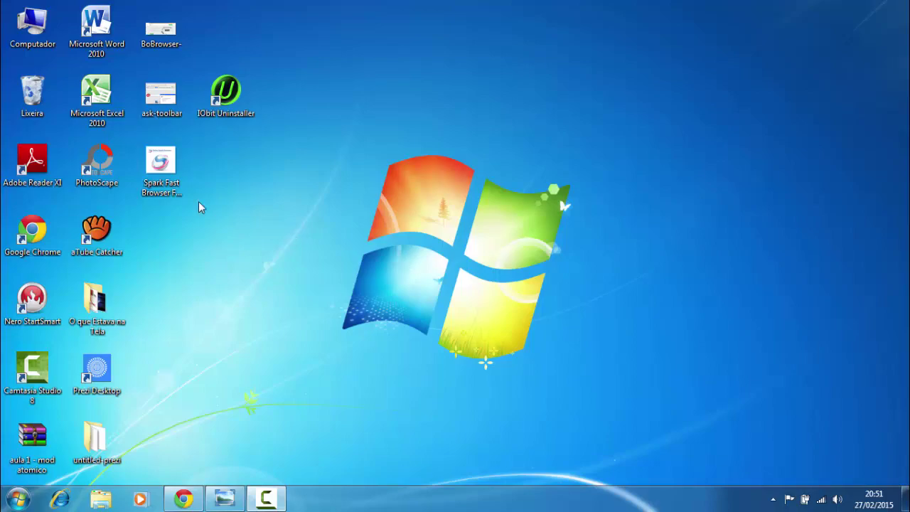
View the desktop pictures of BoBrowser, the Ask toolbar and Baidu Spark Browser, closing the photo viewer when done
click(224, 499)
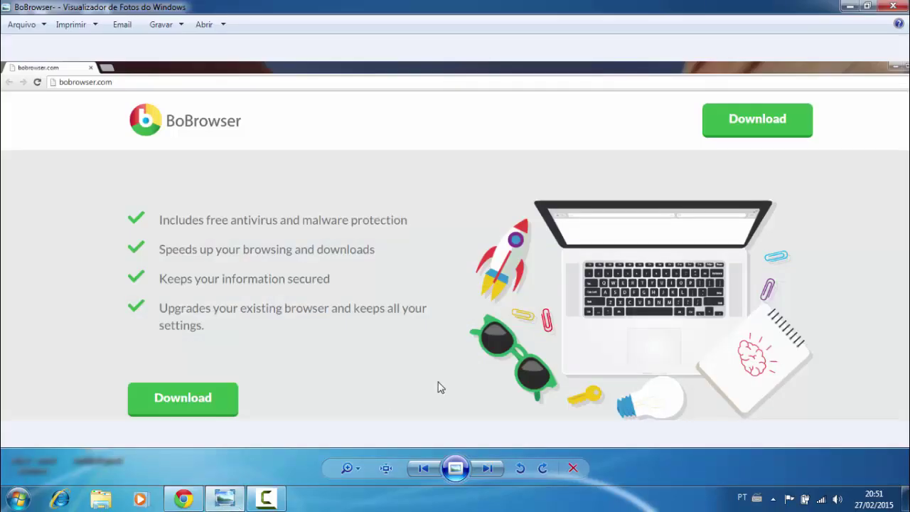
key(Right)
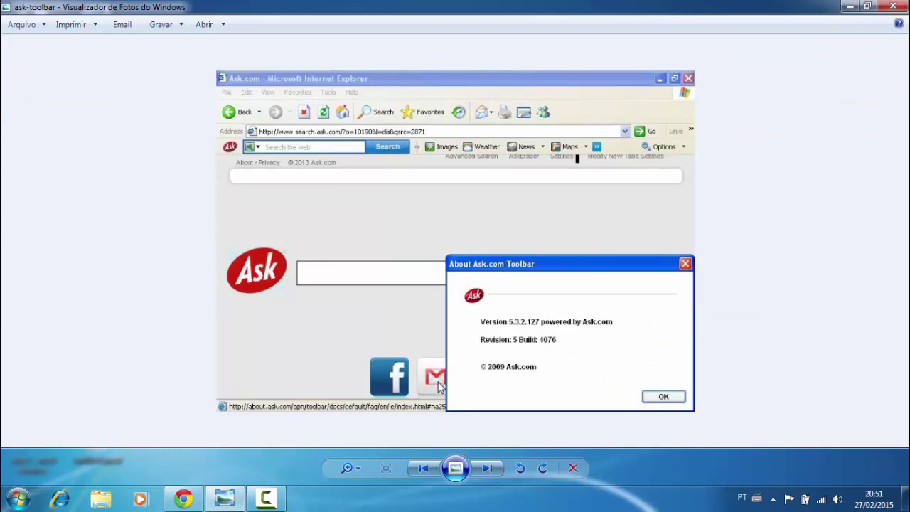
key(Right)
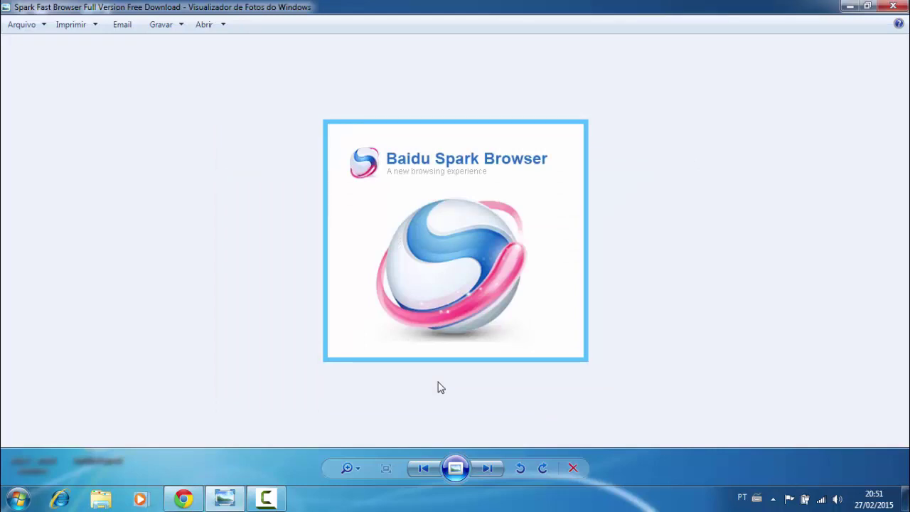
key(Right)
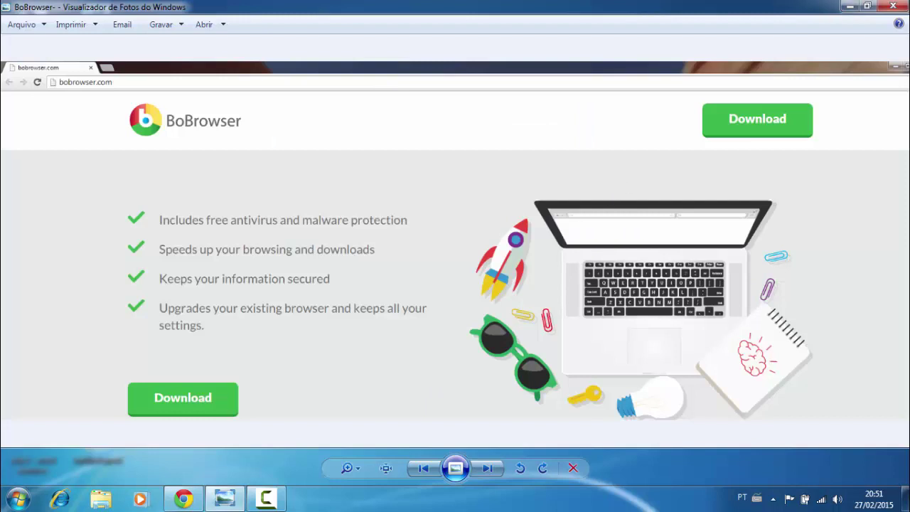
click(893, 7)
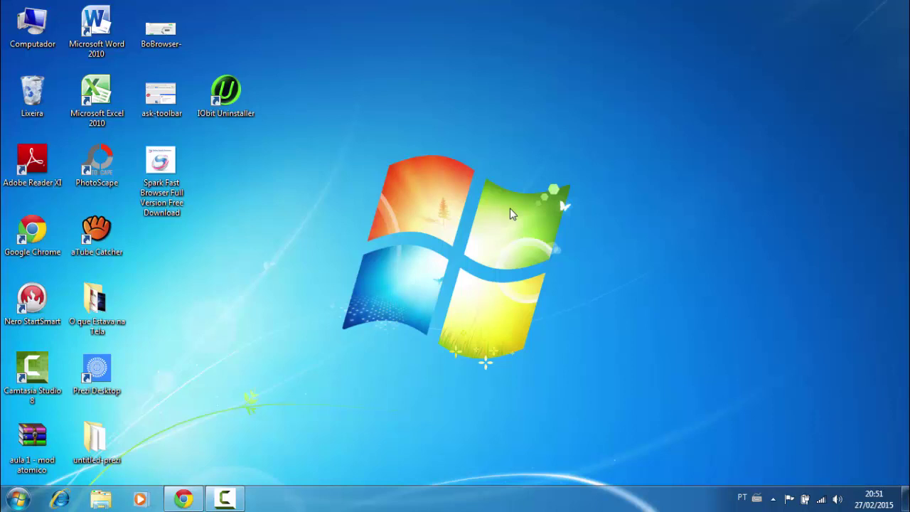
Open the Windows Control Panel (Painel de Controle)
key(super)
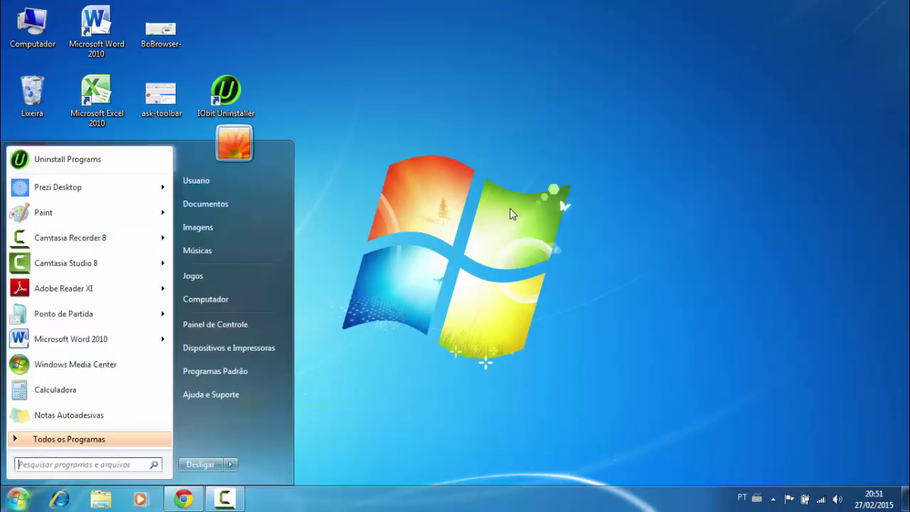
click(255, 326)
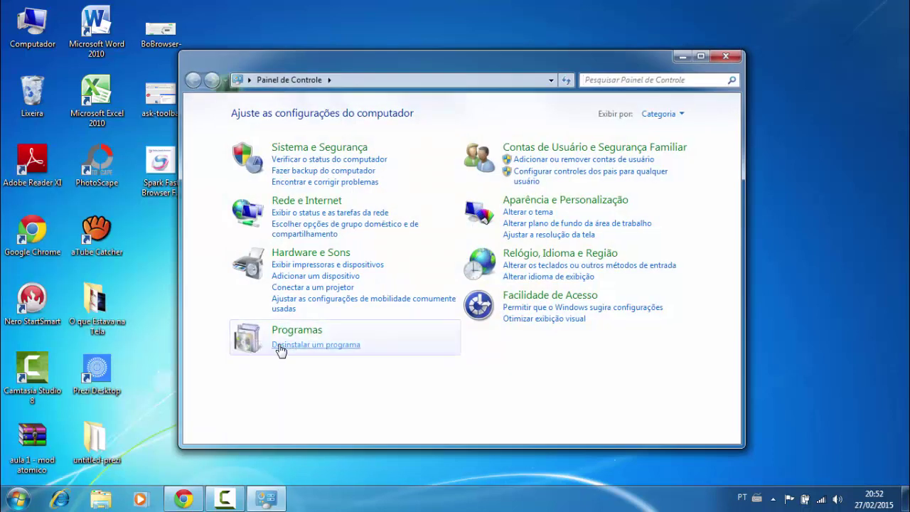
Try the small icons view (Ícones pequenos) in the Control Panel and return it to Categoria
click(680, 115)
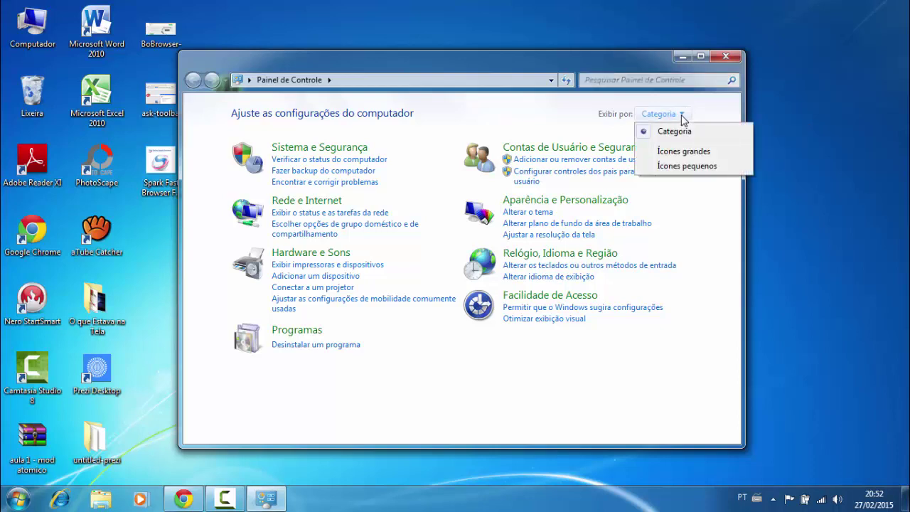
click(676, 168)
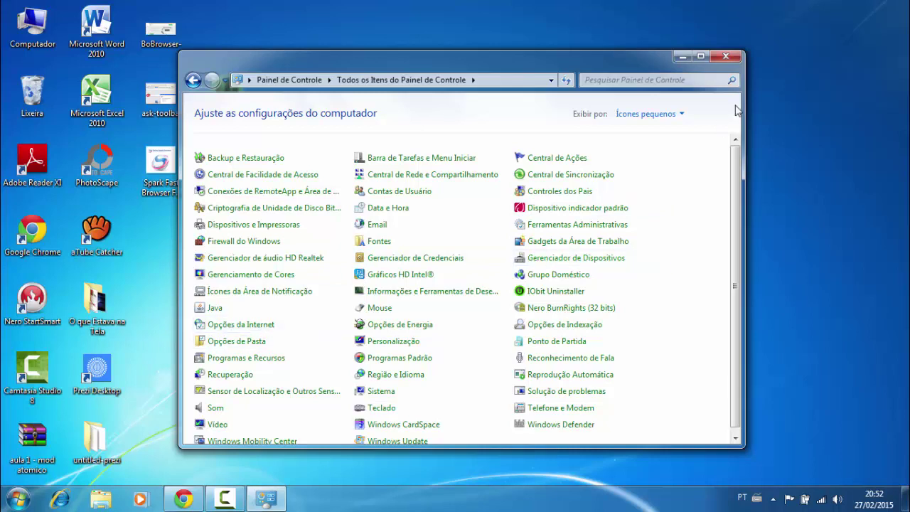
click(676, 115)
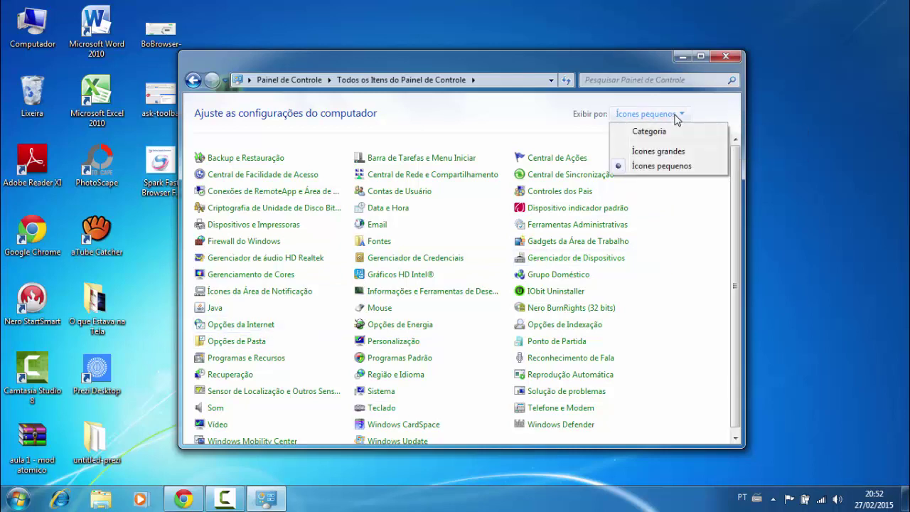
click(668, 134)
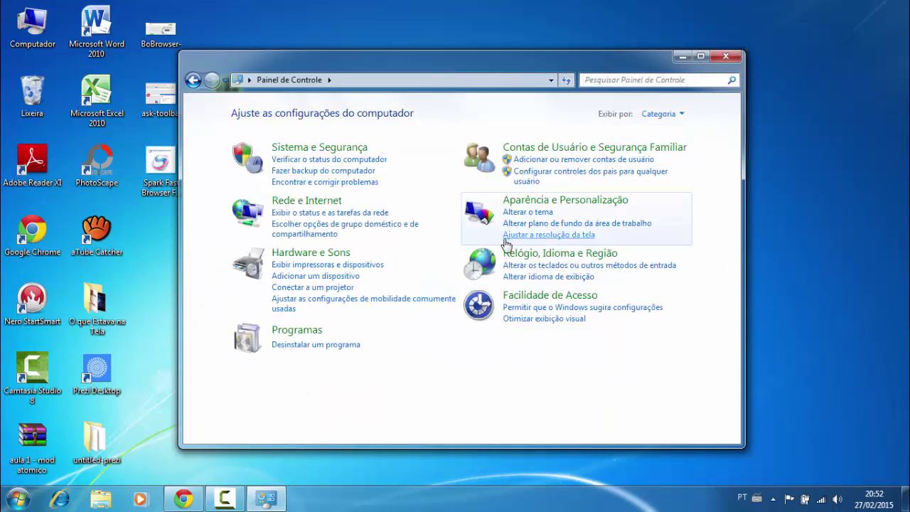
Examine the full list of installed programs in Programas e Recursos for unwanted software, closing the window when done
click(310, 345)
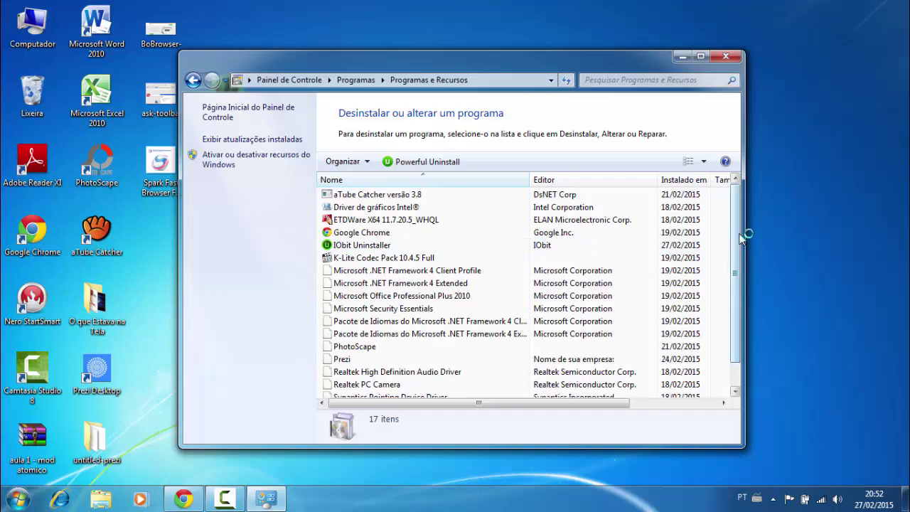
scroll(739, 262, down, 1)
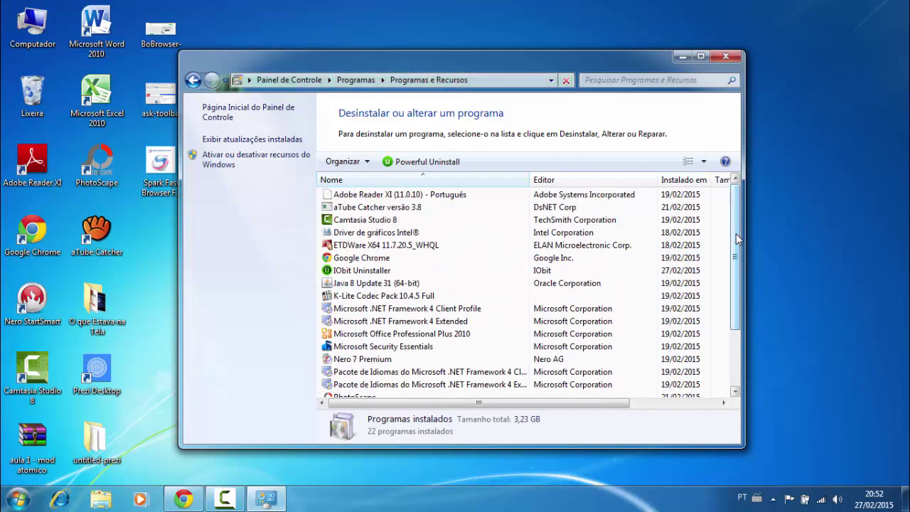
scroll(741, 264, down, 1)
scroll(742, 233, up, 2)
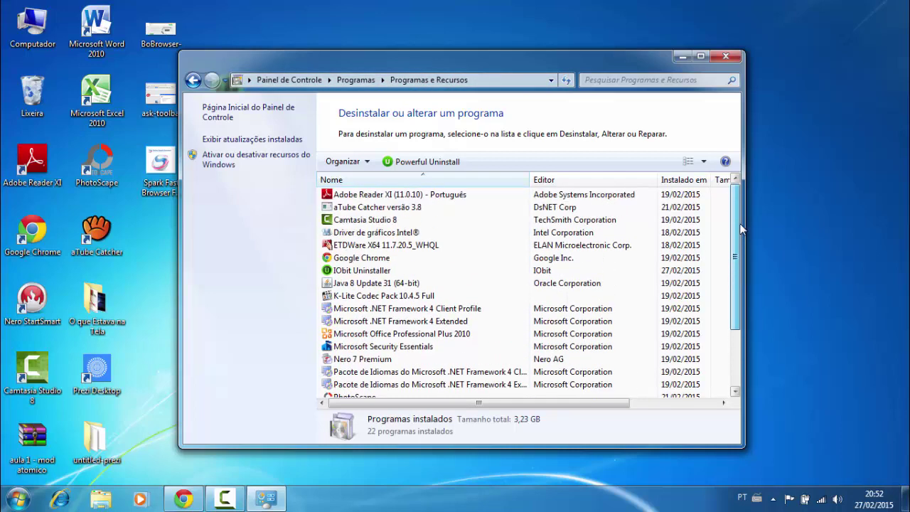
scroll(743, 235, down, 2)
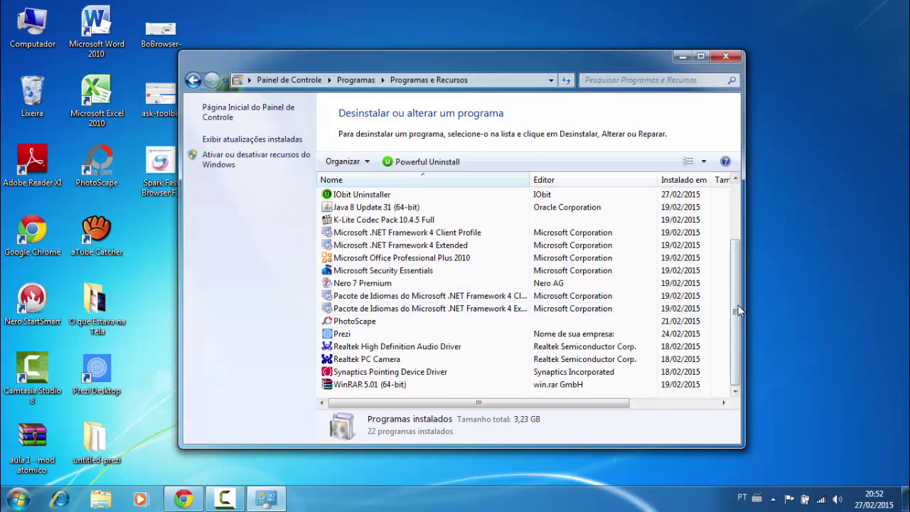
scroll(738, 303, up, 1)
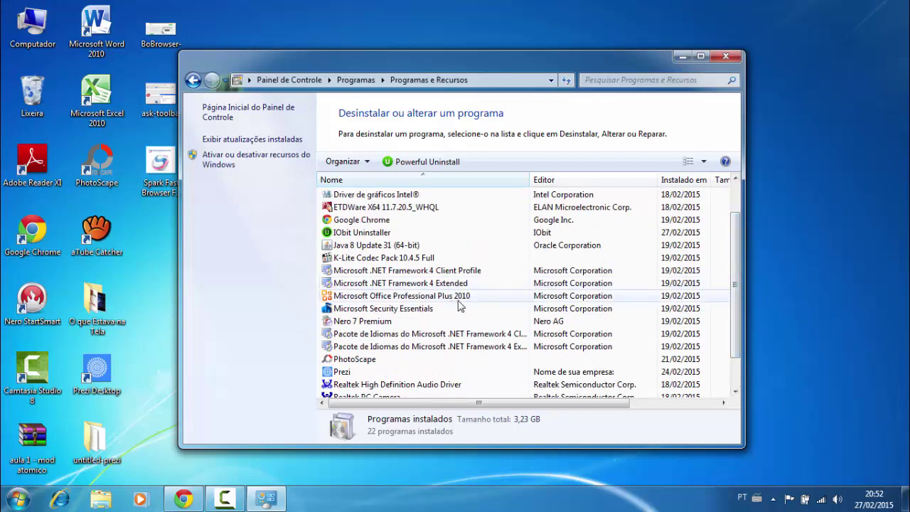
scroll(736, 256, up, 1)
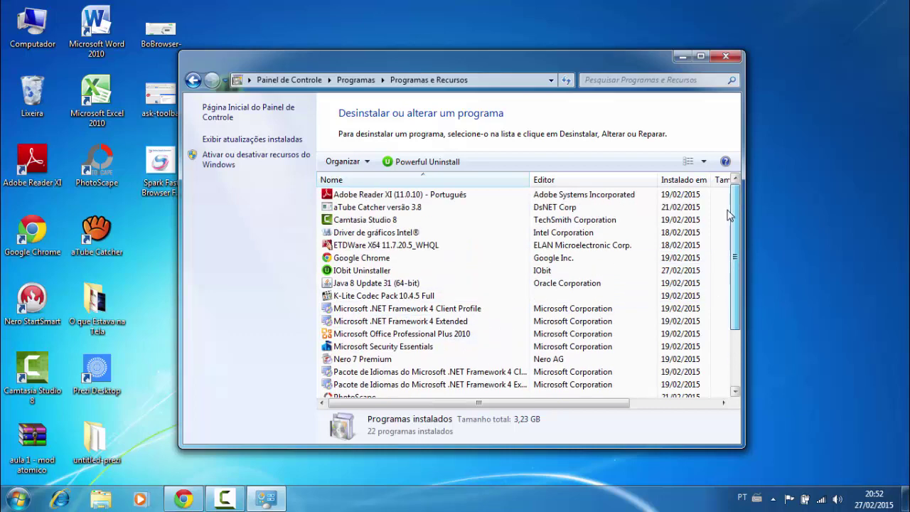
scroll(736, 255, down, 1)
drag(736, 254, 736, 244)
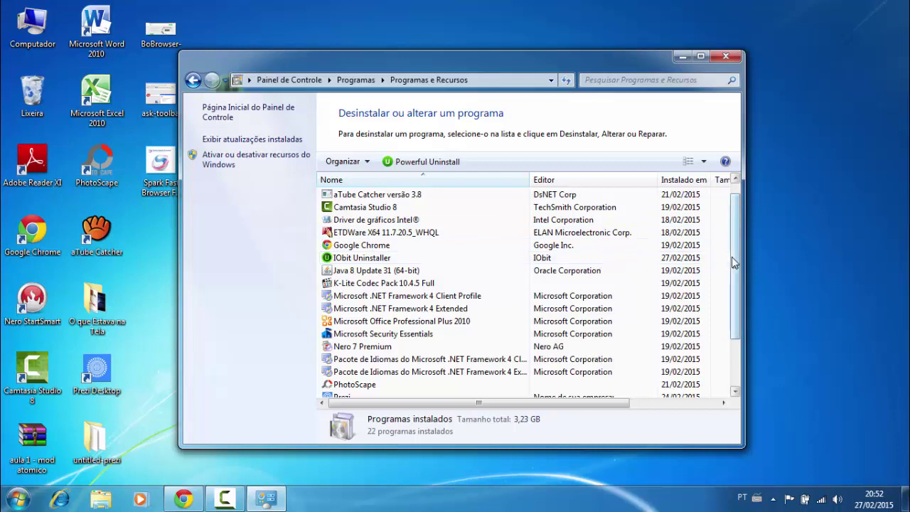
drag(734, 263, 738, 292)
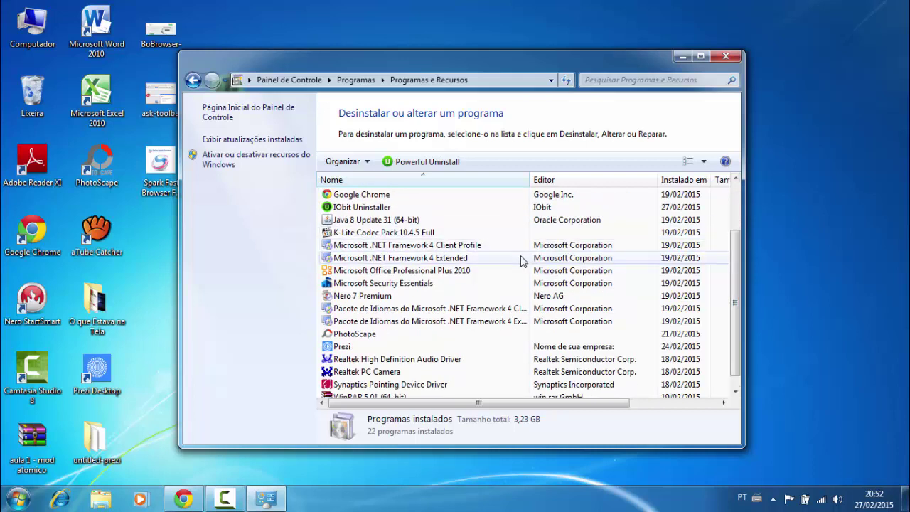
scroll(498, 262, down, 1)
click(441, 296)
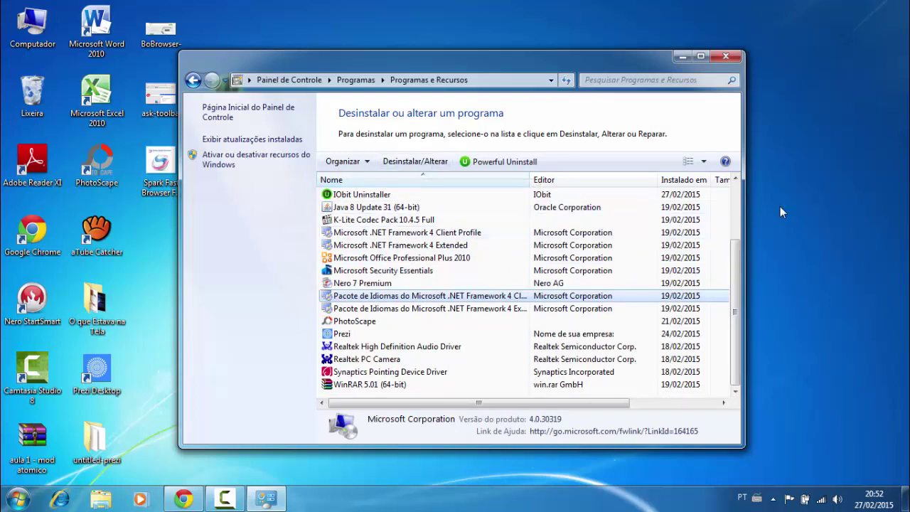
drag(735, 264, 741, 189)
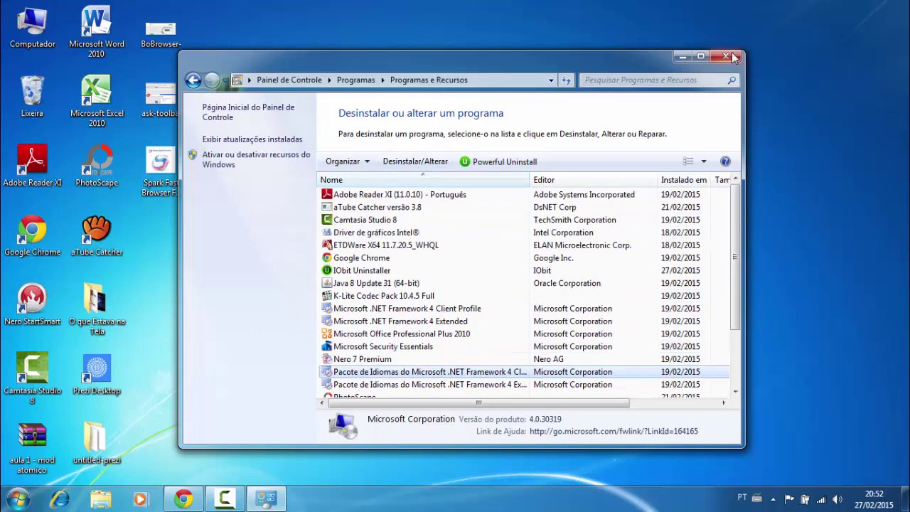
click(731, 57)
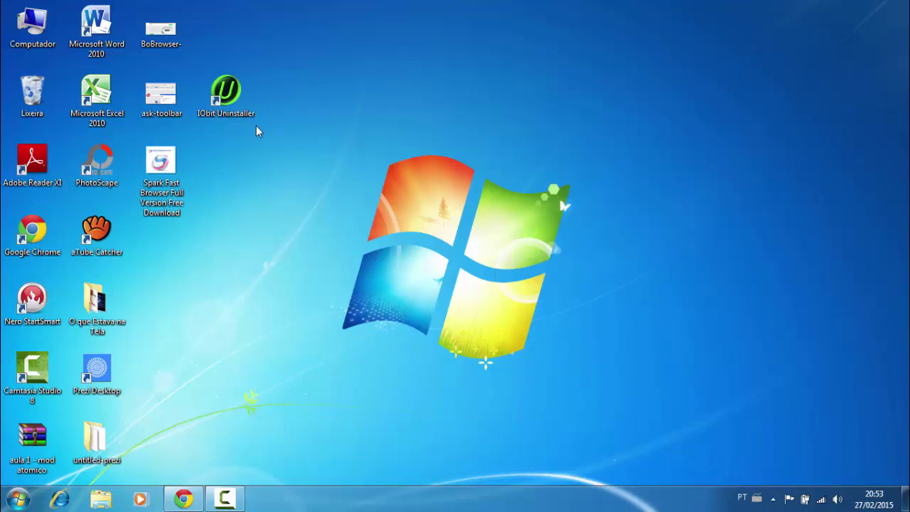
Switch to Google Chrome and start the IObit Uninstaller download from Download.com, cancelling the save and minimizing the browser
click(191, 496)
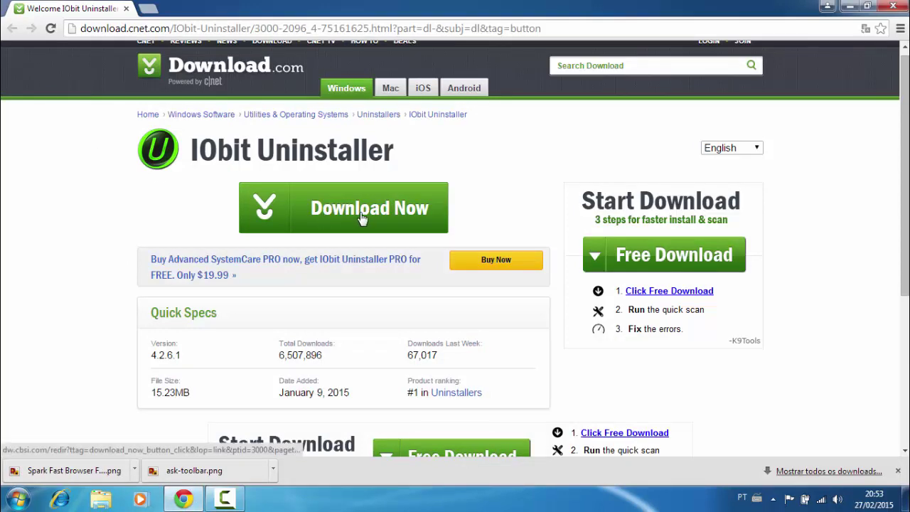
click(324, 215)
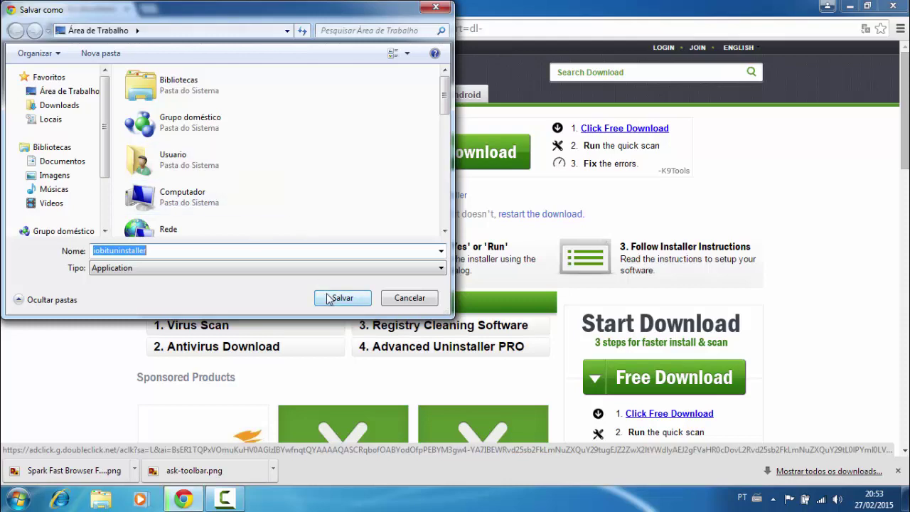
click(396, 298)
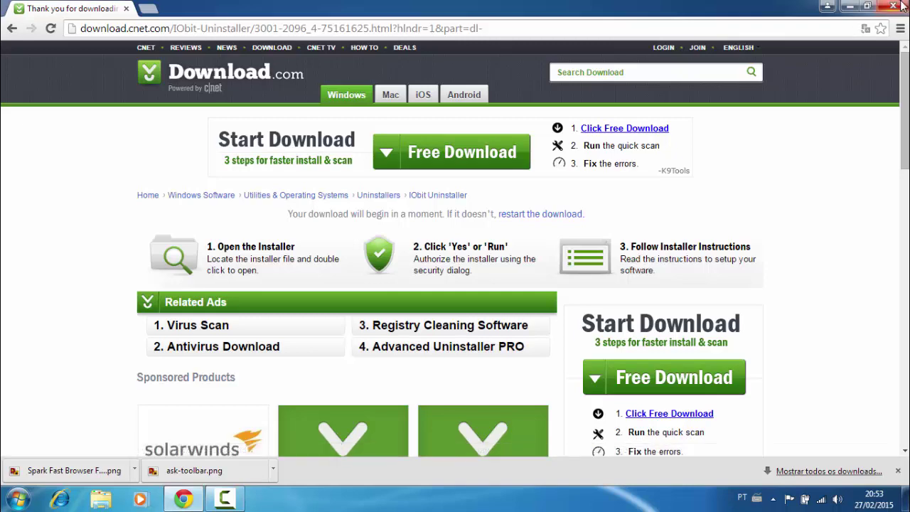
click(849, 6)
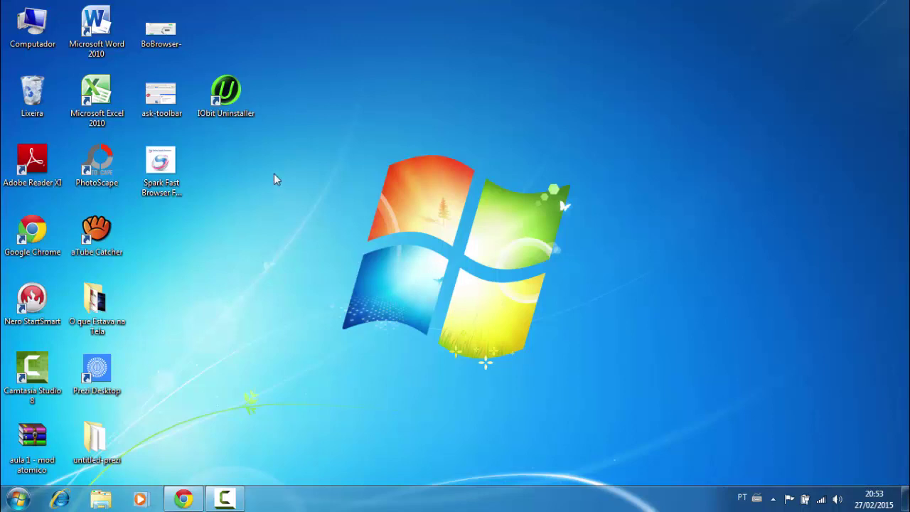
Open IObit Uninstaller and run Quick Uninstall on aTube Catcher versão 3.8 without creating a restore point
click(233, 113)
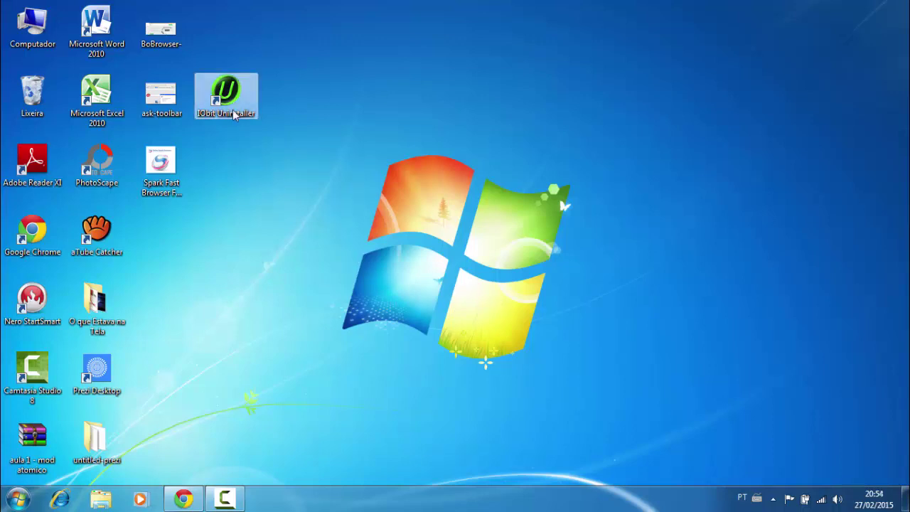
double_click(233, 114)
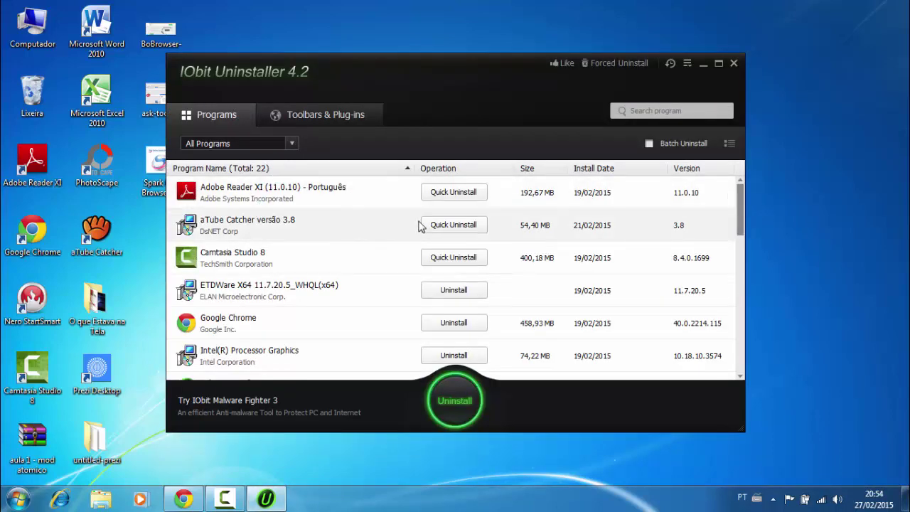
mouse_move(741, 194)
mouse_down()
mouse_move(745, 333)
mouse_move(740, 199)
mouse_up()
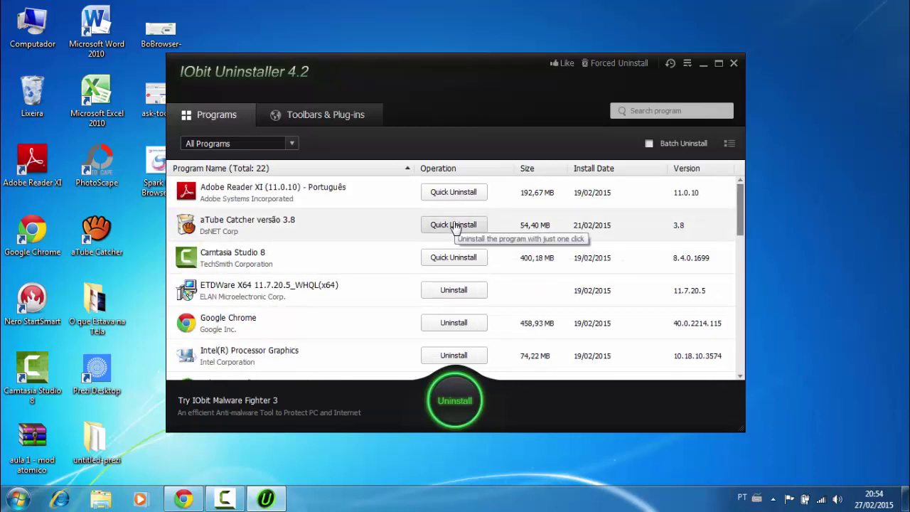
mouse_move(743, 210)
mouse_down()
mouse_move(759, 266)
mouse_move(754, 346)
mouse_move(753, 207)
mouse_up()
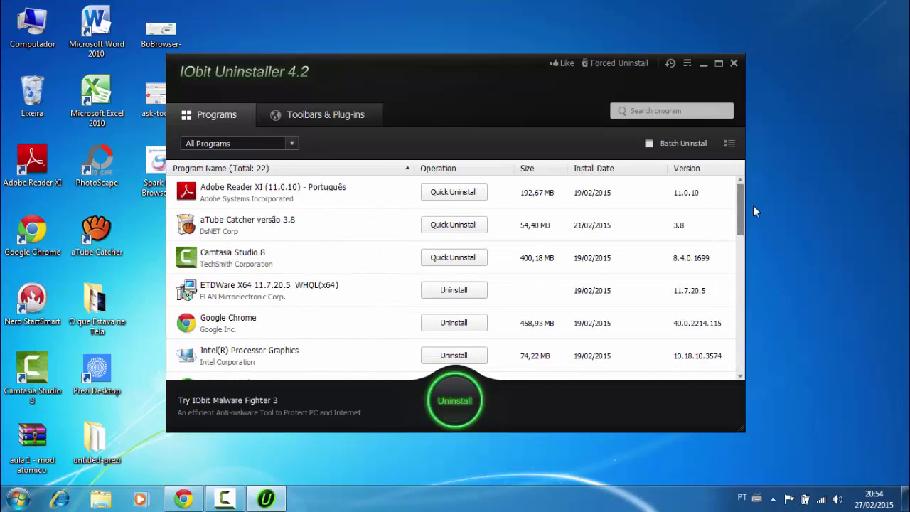
click(434, 226)
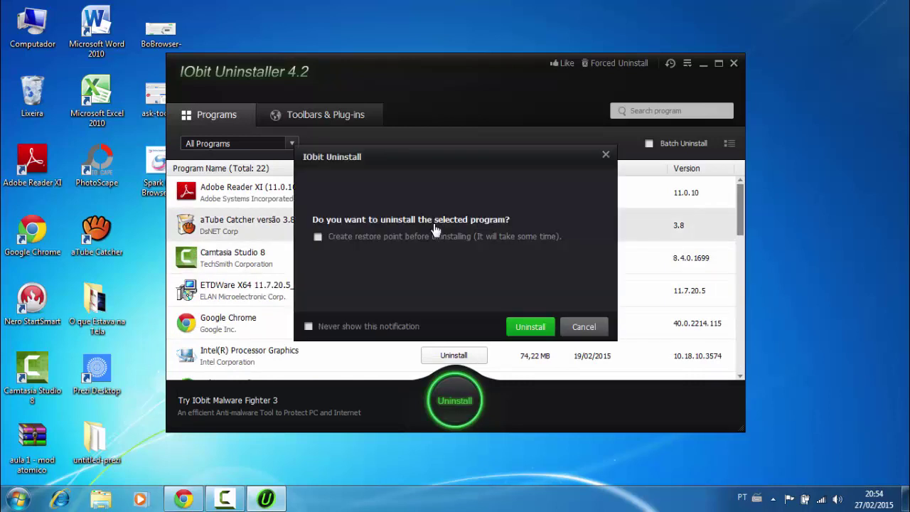
click(523, 324)
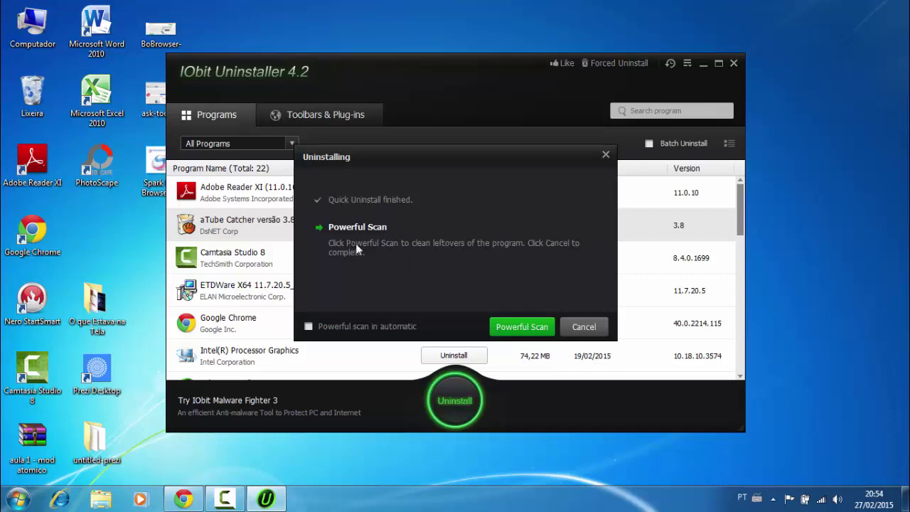
Run Powerful Scan for aTube Catcher leftovers, delete all the registry items found, and close IObit Uninstaller
click(517, 328)
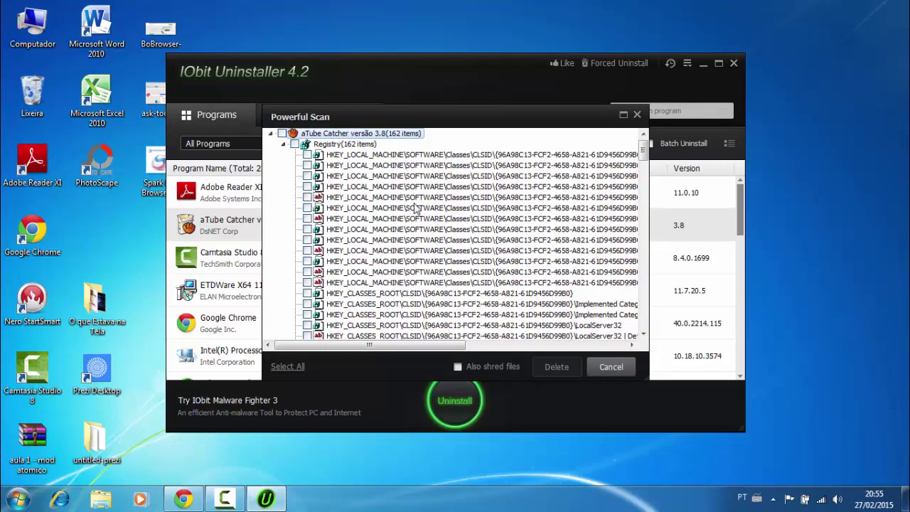
click(289, 367)
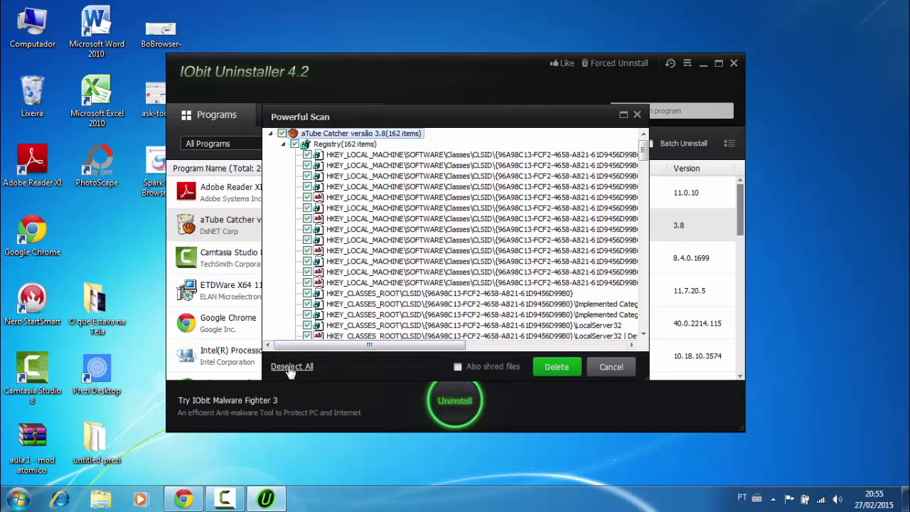
click(543, 368)
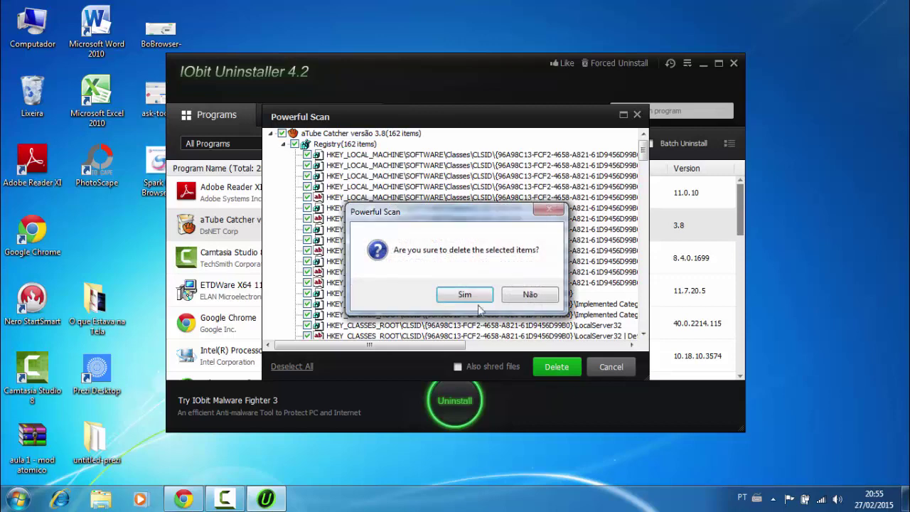
click(464, 294)
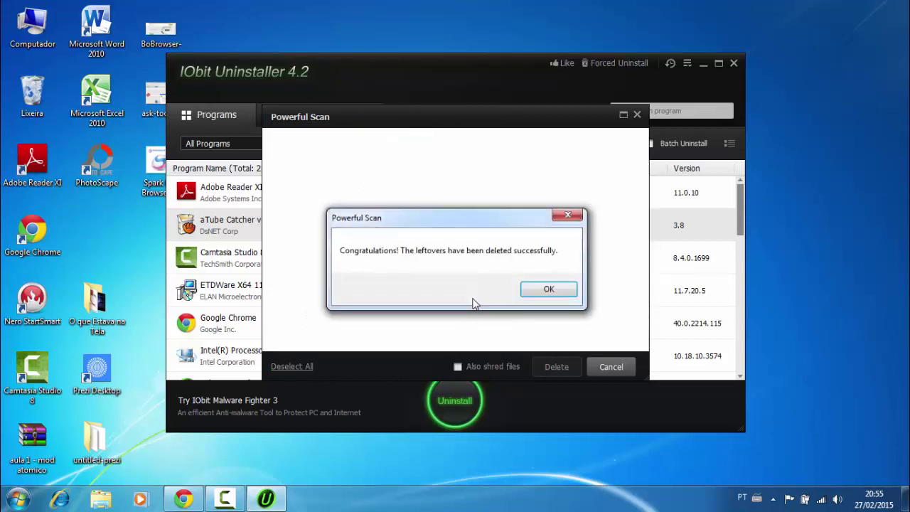
click(546, 290)
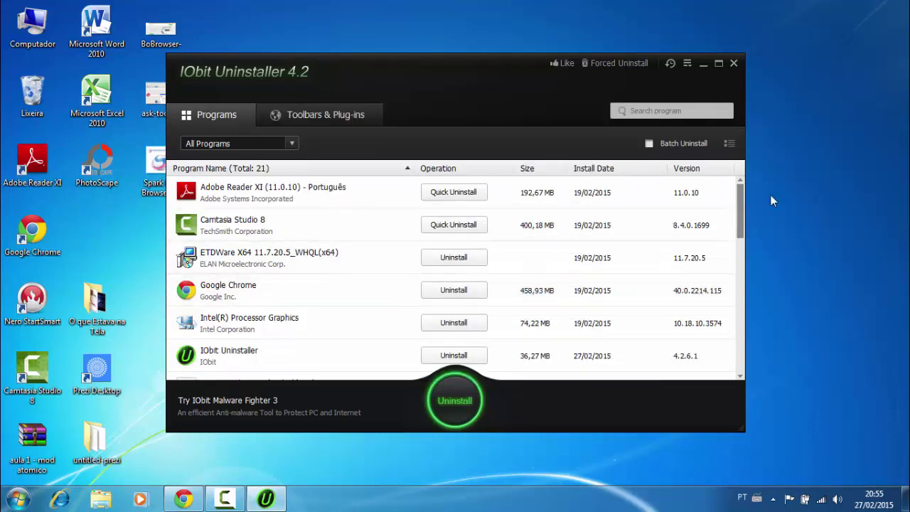
click(735, 64)
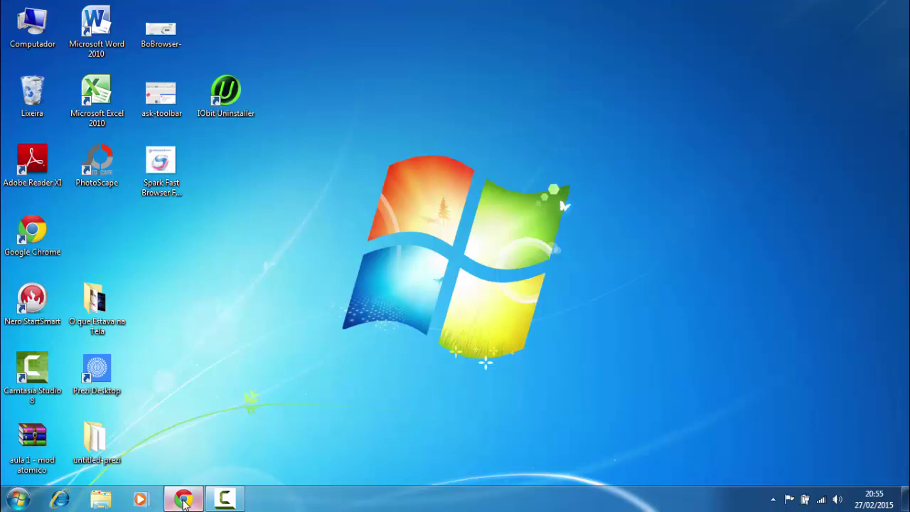
Switch to Google Chrome, dismiss the downloads bar and open the browser's Configurações page at the Inicialização options
mouse_move(183, 500)
click(183, 430)
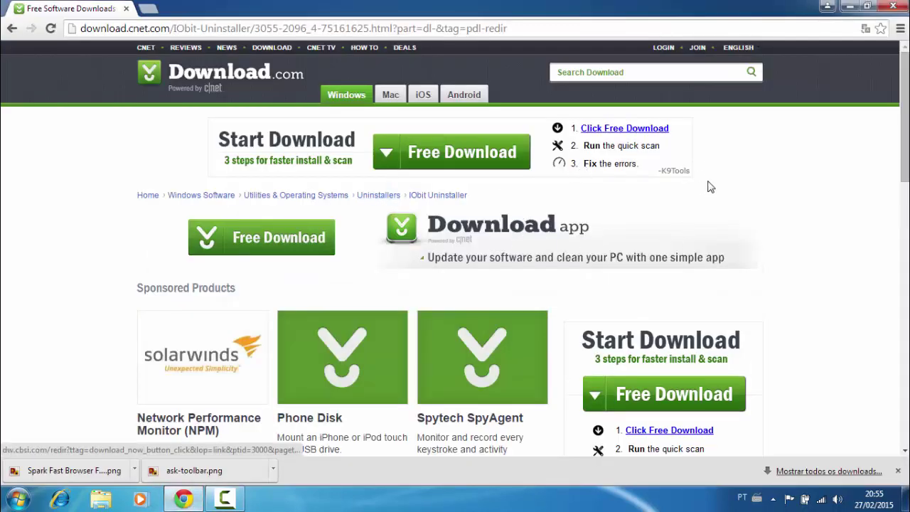
click(898, 471)
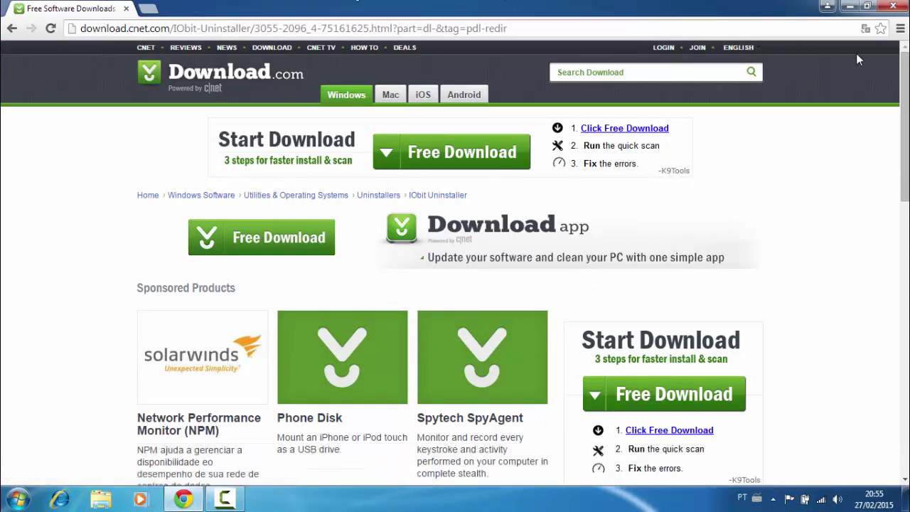
click(900, 29)
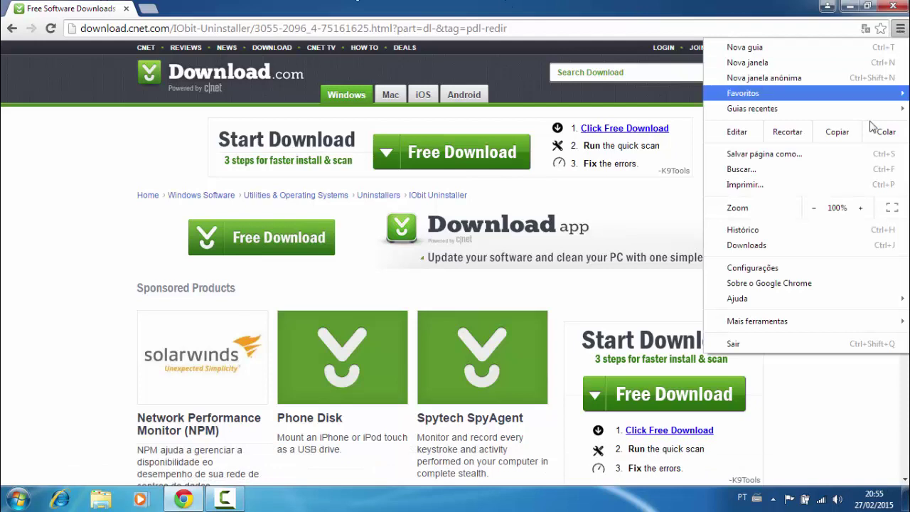
click(816, 268)
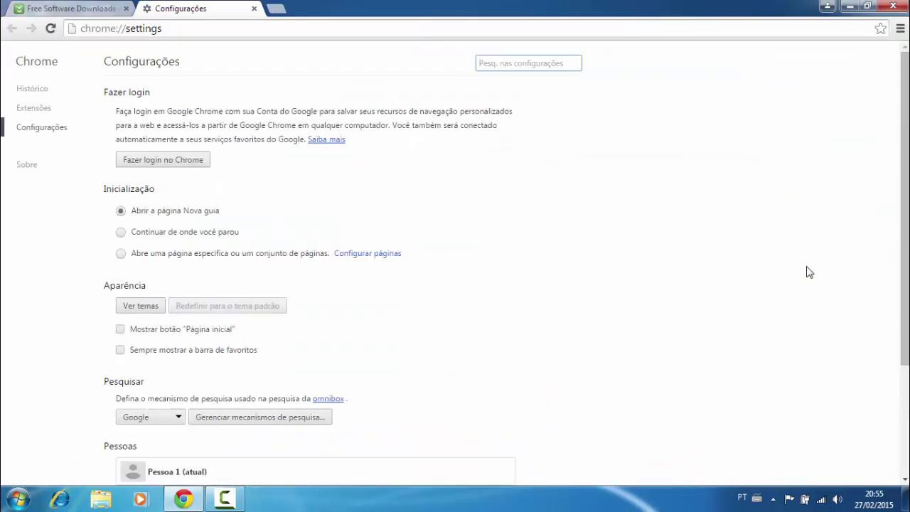
scroll(604, 313, down, 1)
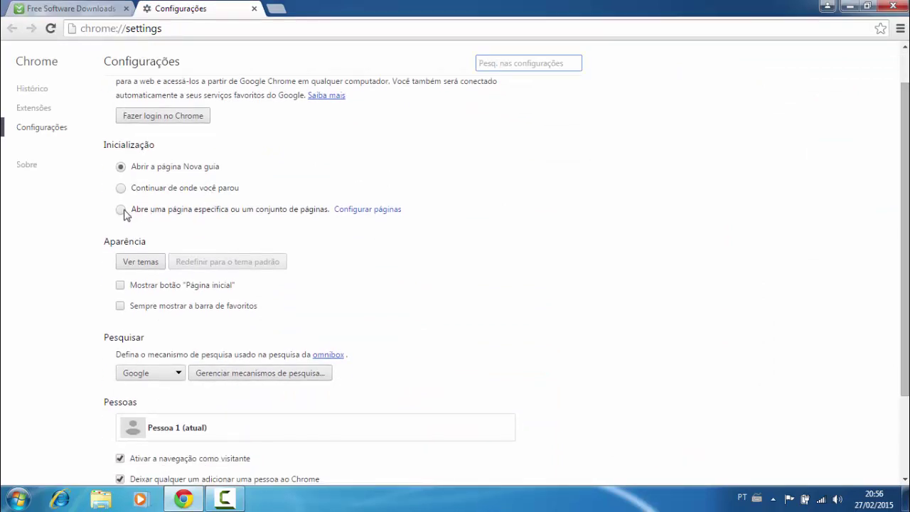
click(368, 211)
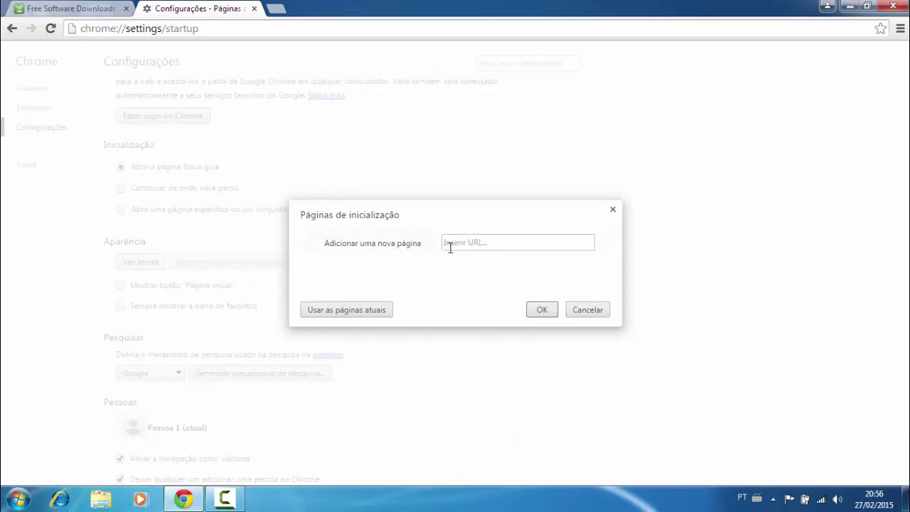
click(451, 246)
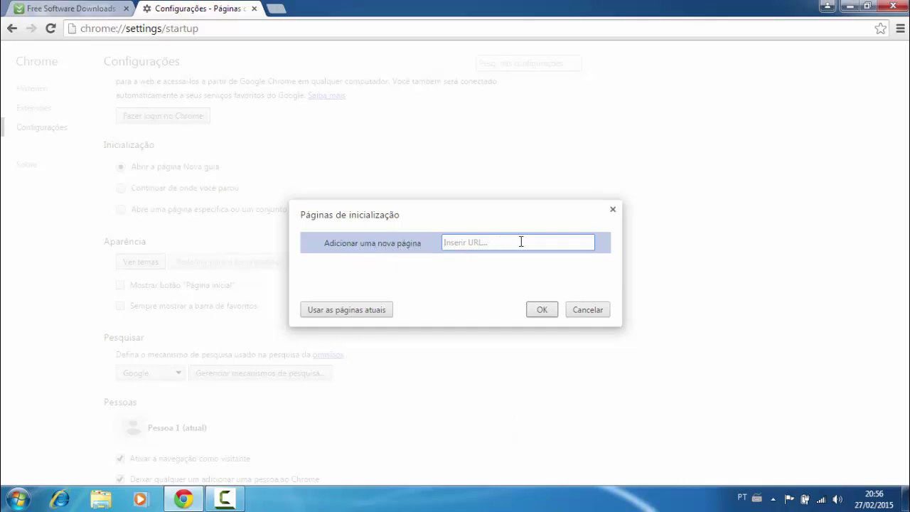
text(www.)
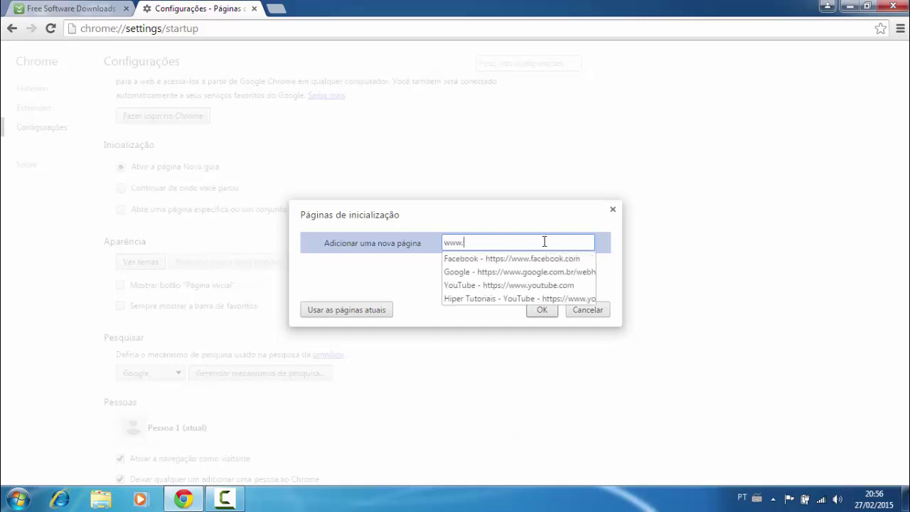
text(google.com)
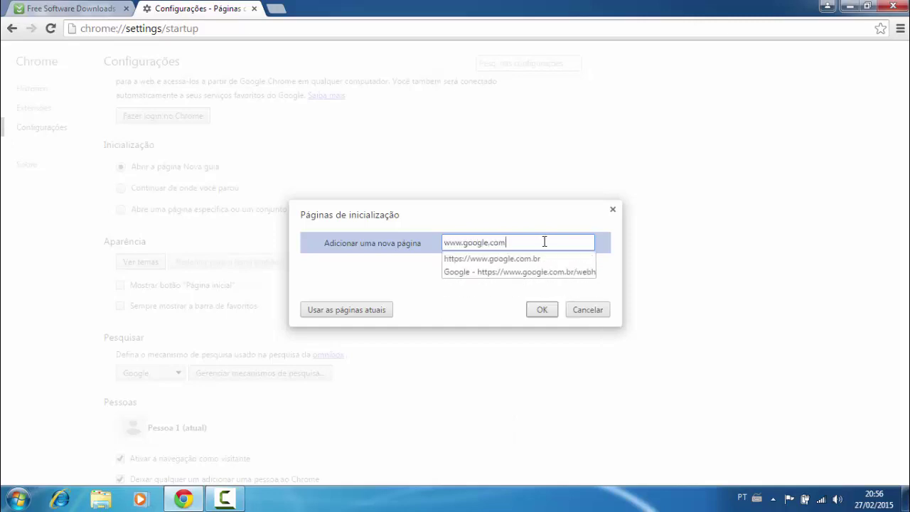
click(539, 310)
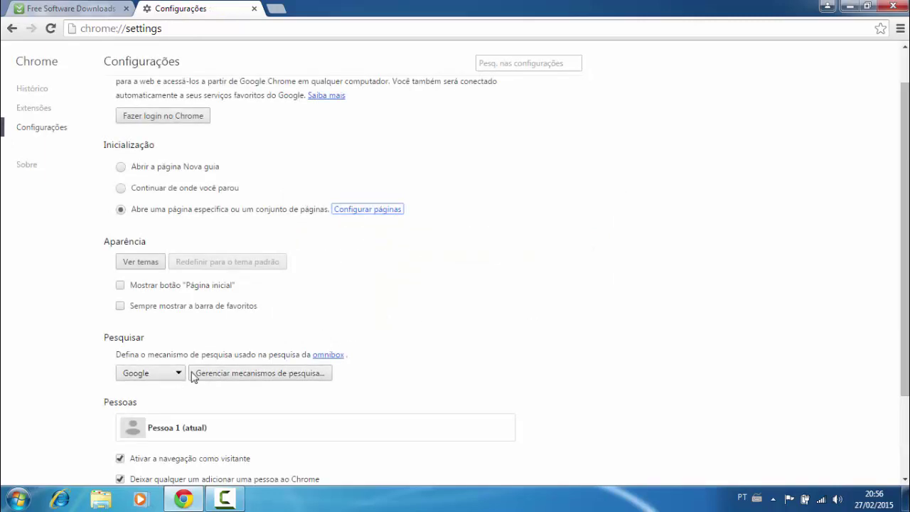
Keep Google as the default search engine, remove Ask Brasil, Bing and Yahoo! Brasil from the search engines, and close Chrome
click(180, 374)
click(142, 386)
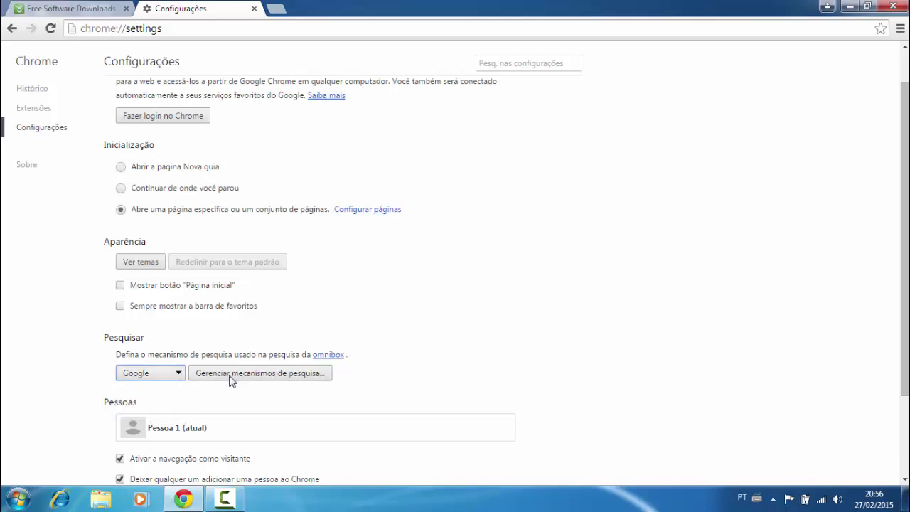
click(233, 377)
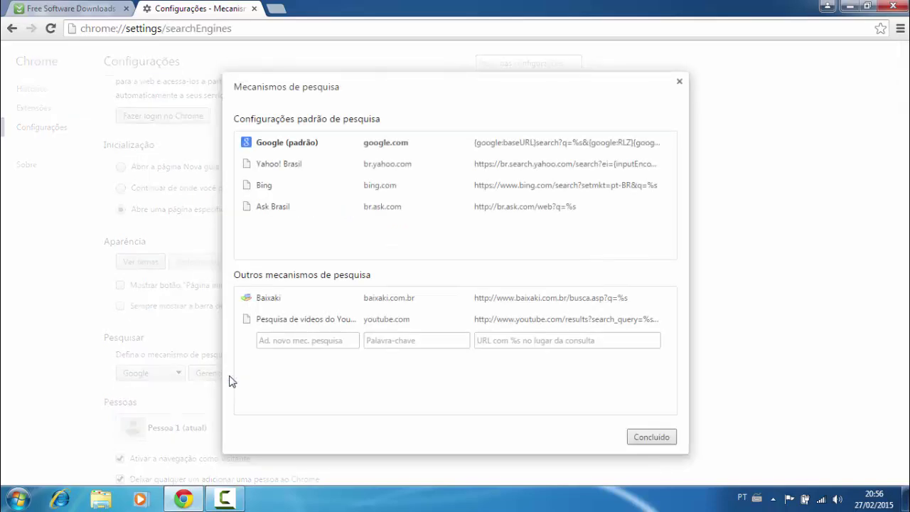
mouse_move(290, 209)
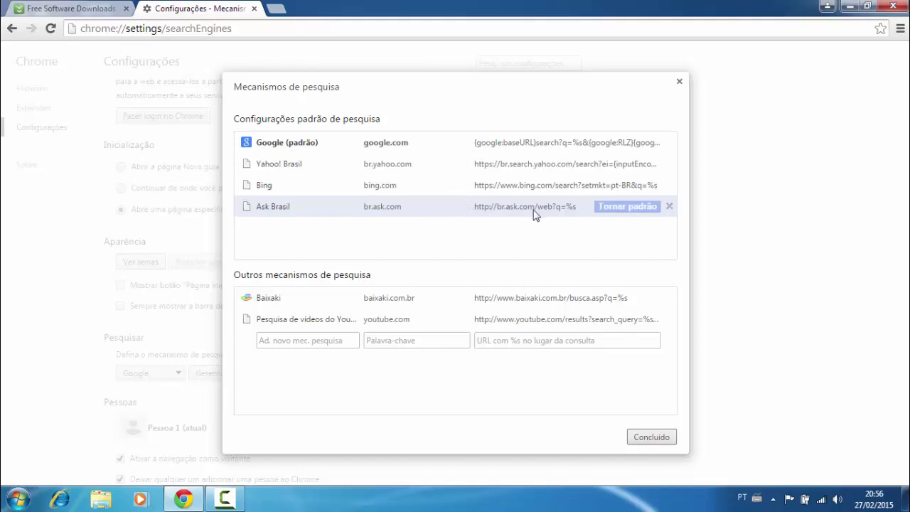
click(669, 206)
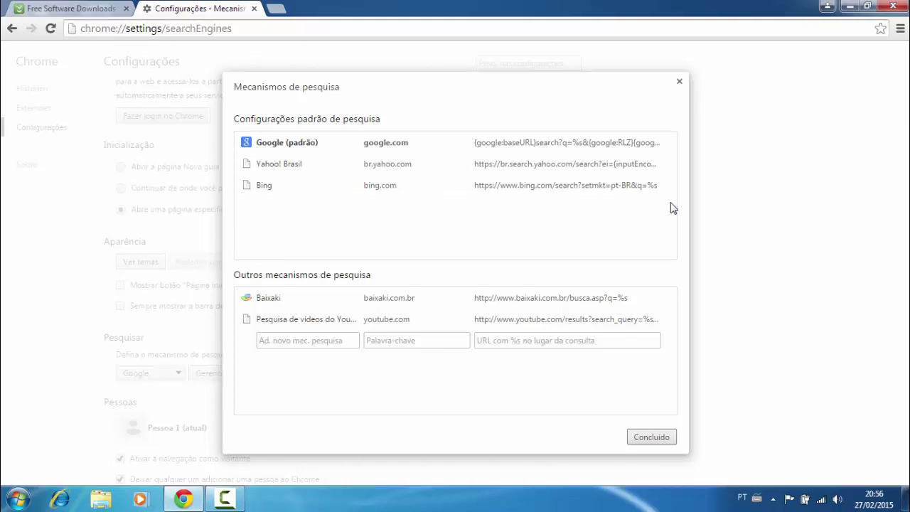
click(669, 186)
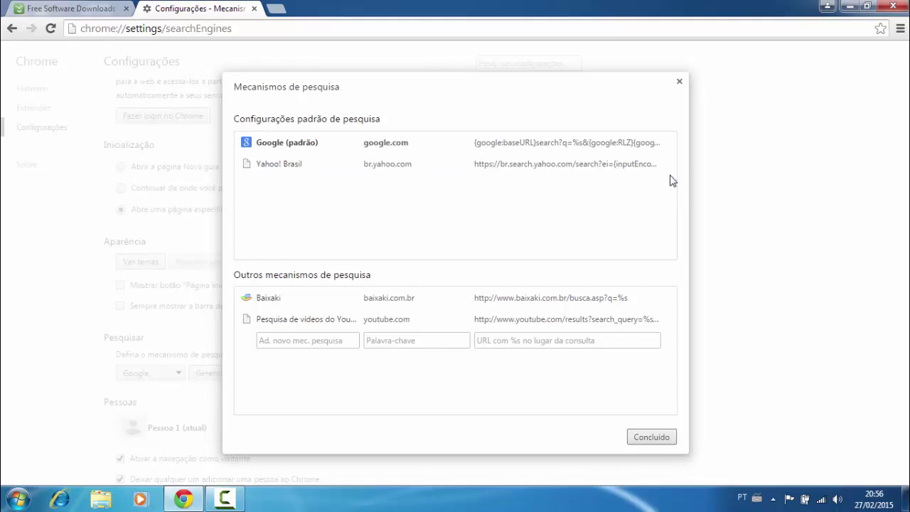
click(669, 164)
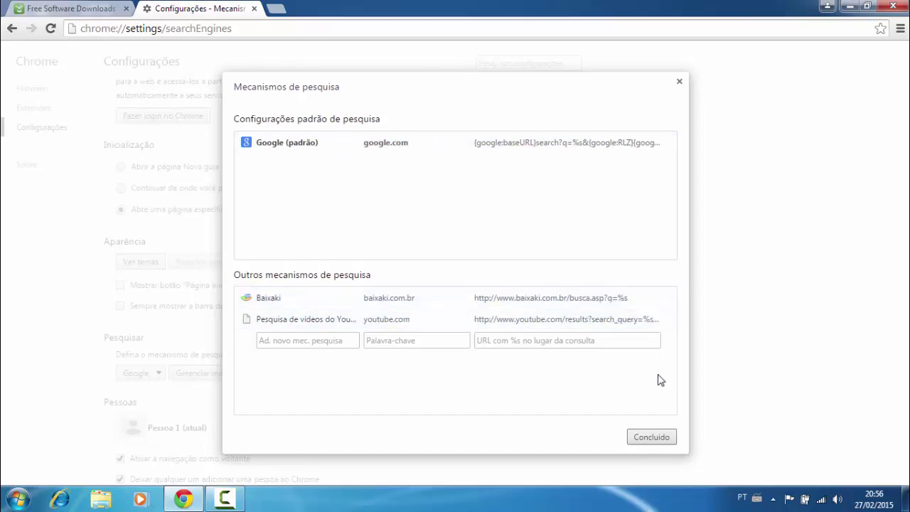
click(655, 436)
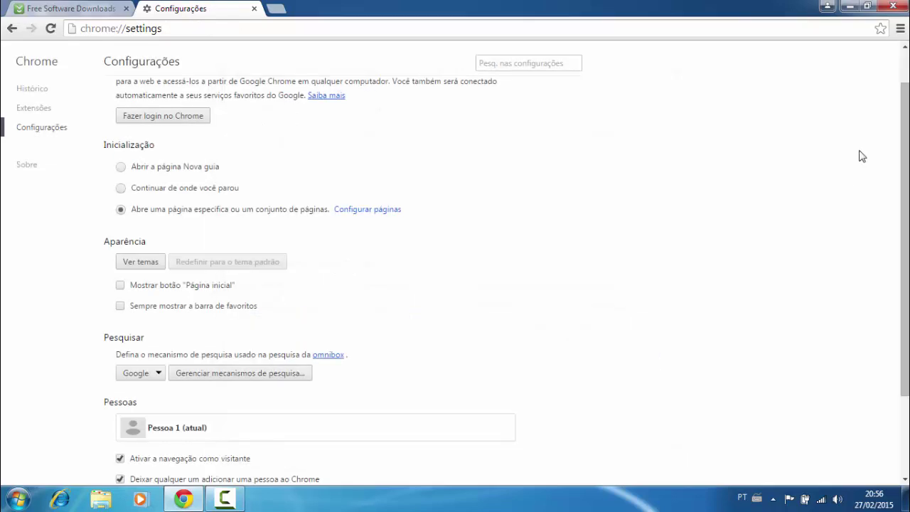
click(892, 8)
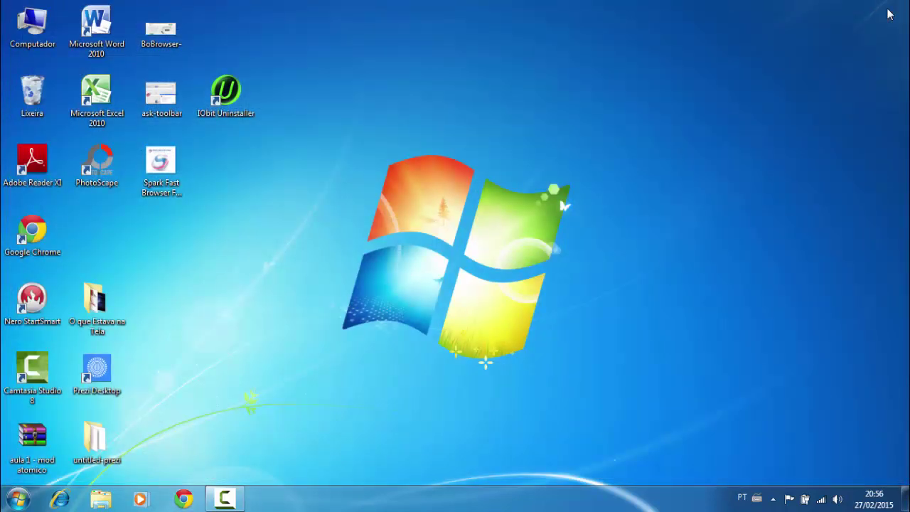